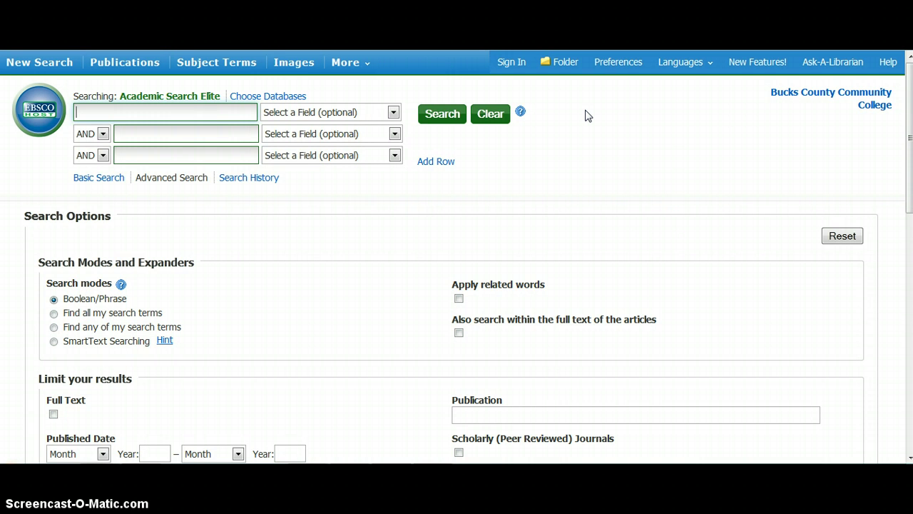
# Enter "internment camps" as the first search term and "japanese" as the second, combined with AND
pyautogui.write('inter')
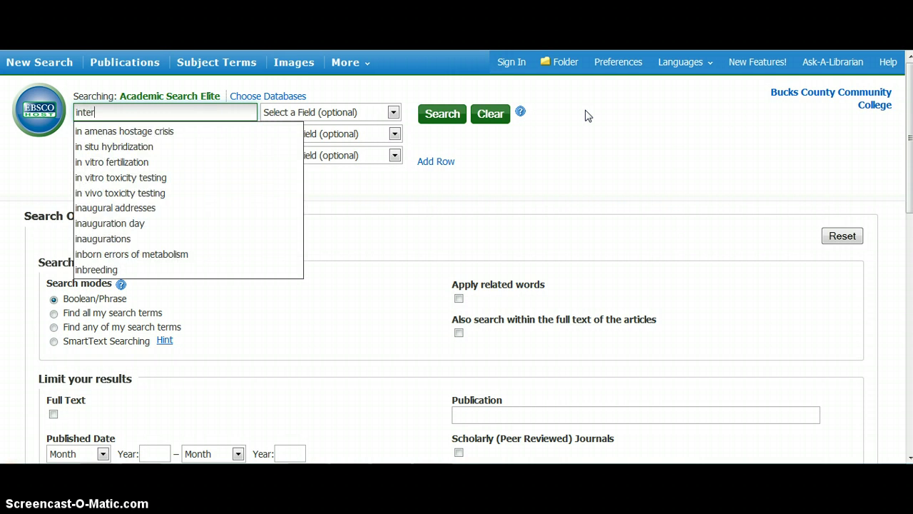
pyautogui.write('nment ca')
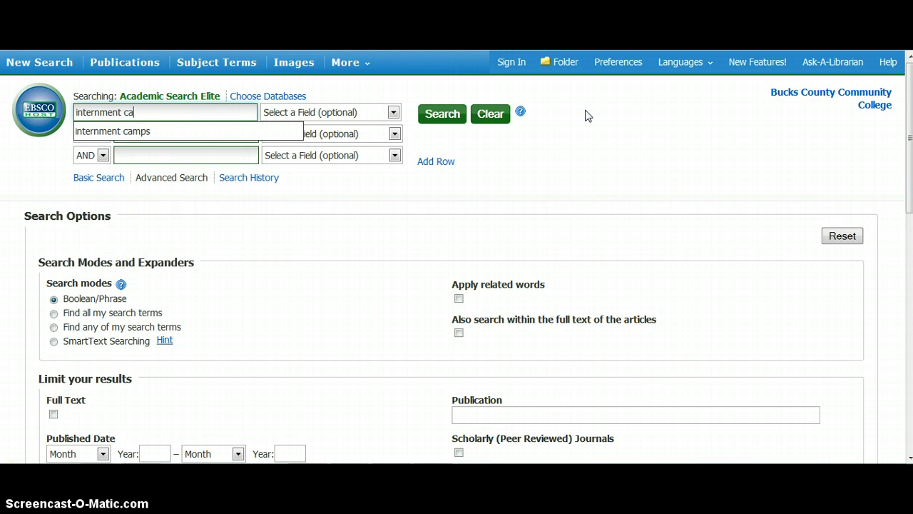
pyautogui.write('mps')
pyautogui.press('Tab')
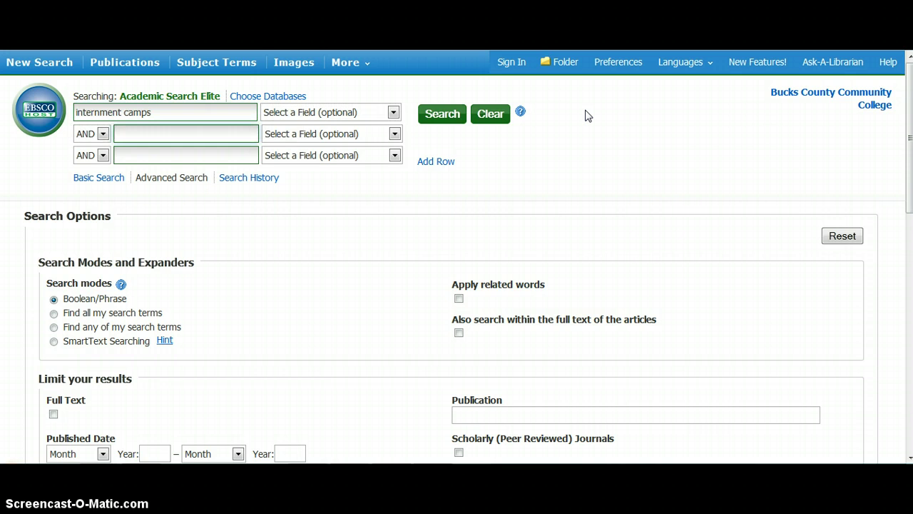
pyautogui.write('japn')
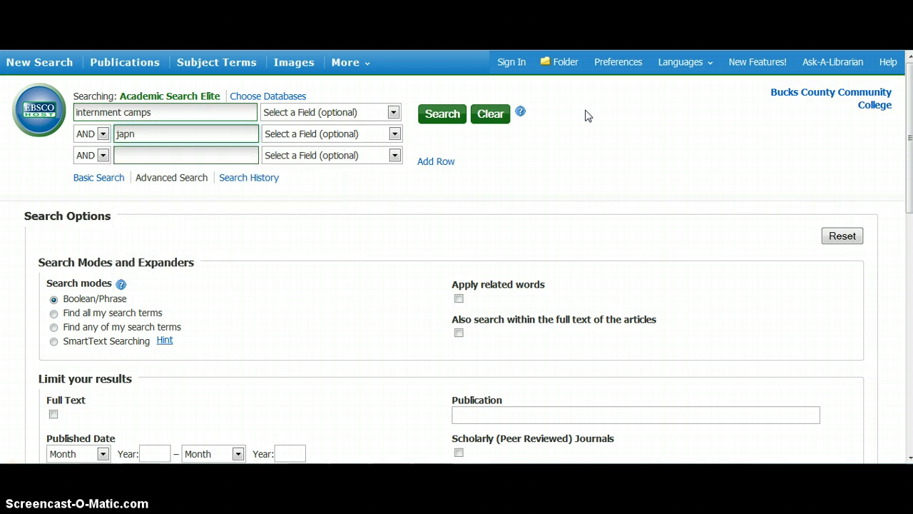
pyautogui.press('BackSpace')
pyautogui.write('anese')
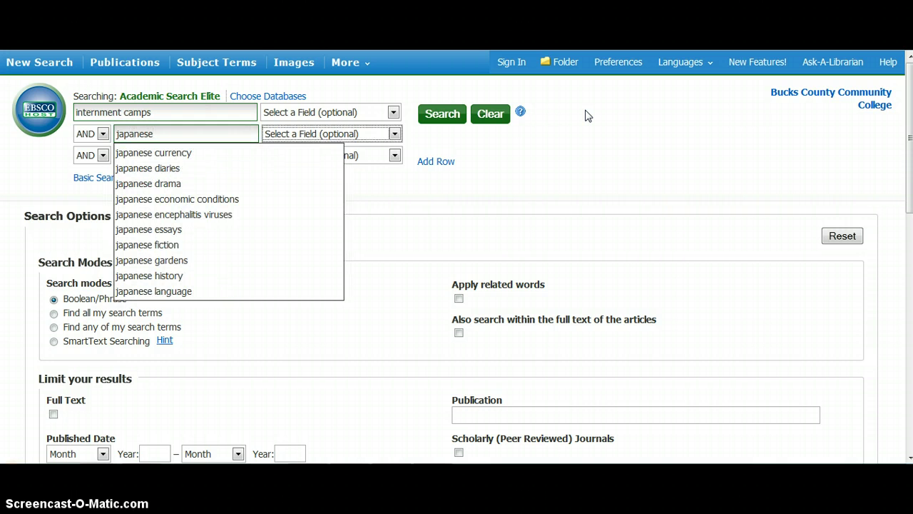
pyautogui.press('Tab')
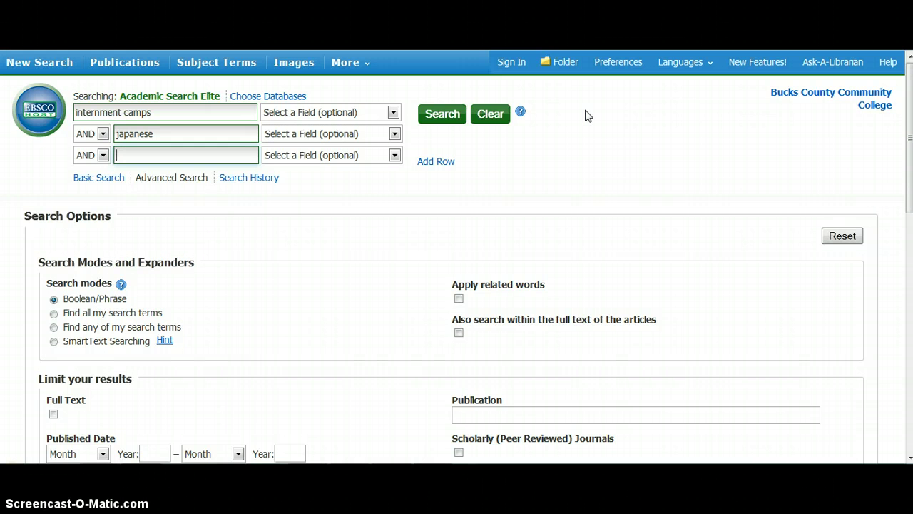
# Add "prisoner" as the third AND search term and run the search limited to full text
pyautogui.write('pr')
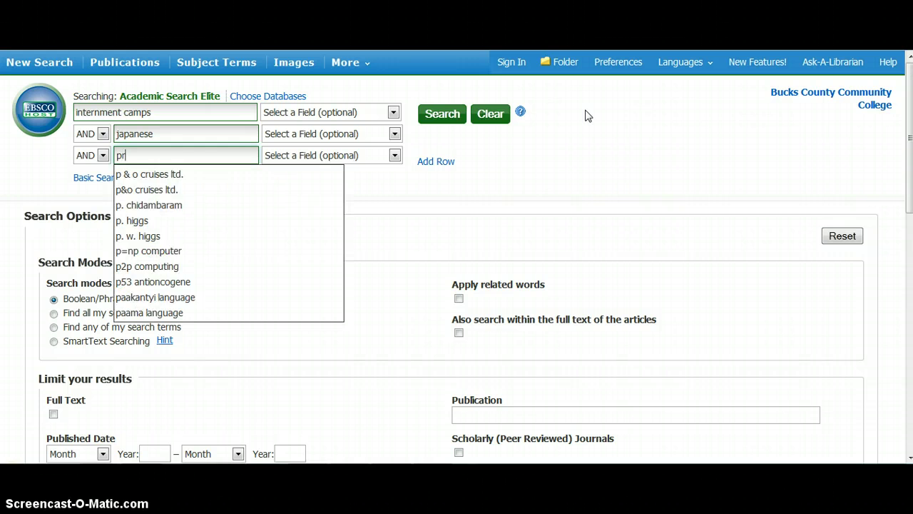
pyautogui.write('ison')
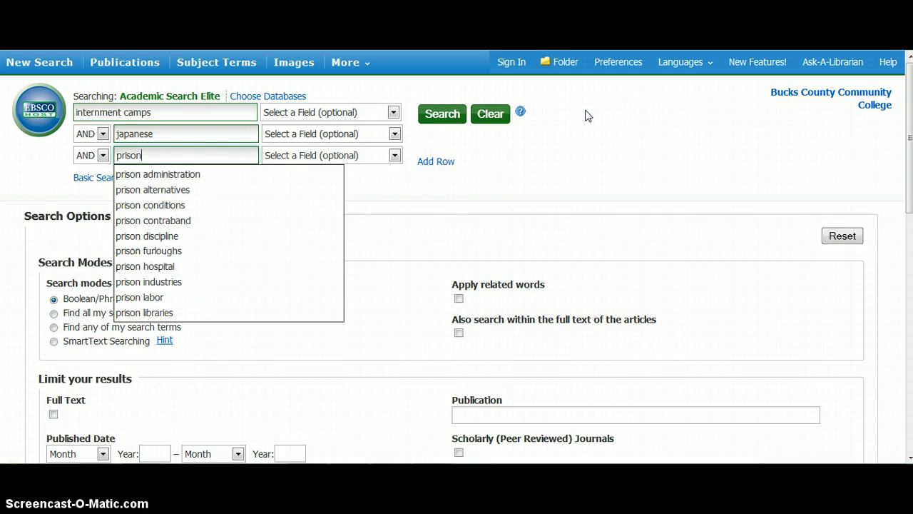
pyautogui.write('er')
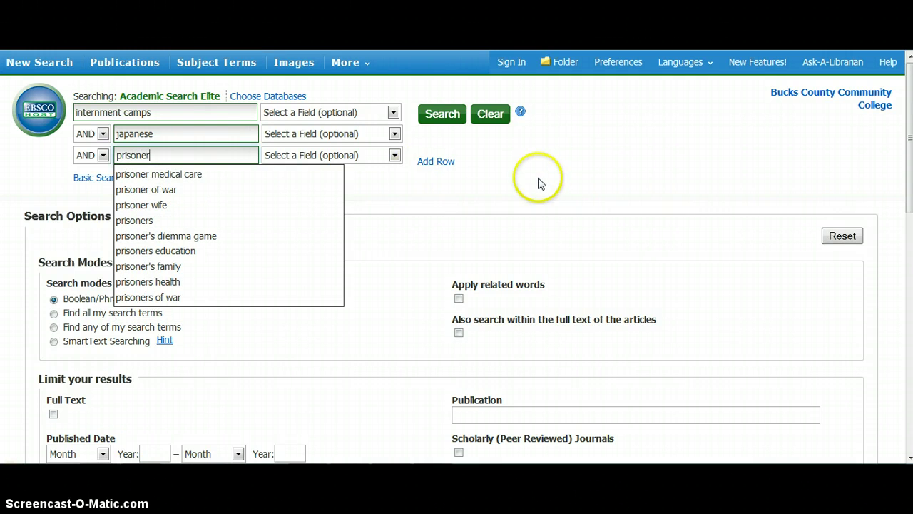
pyautogui.click(594, 162)
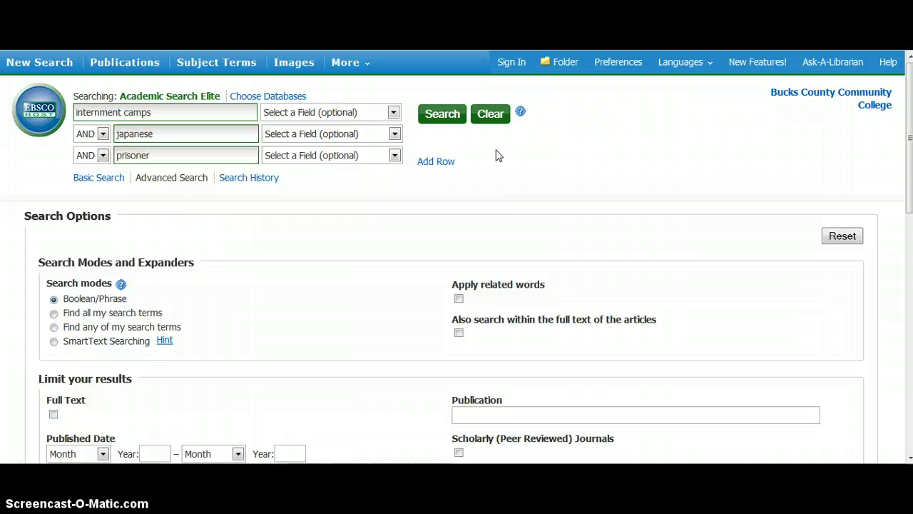
pyautogui.click(53, 414)
pyautogui.click(442, 117)
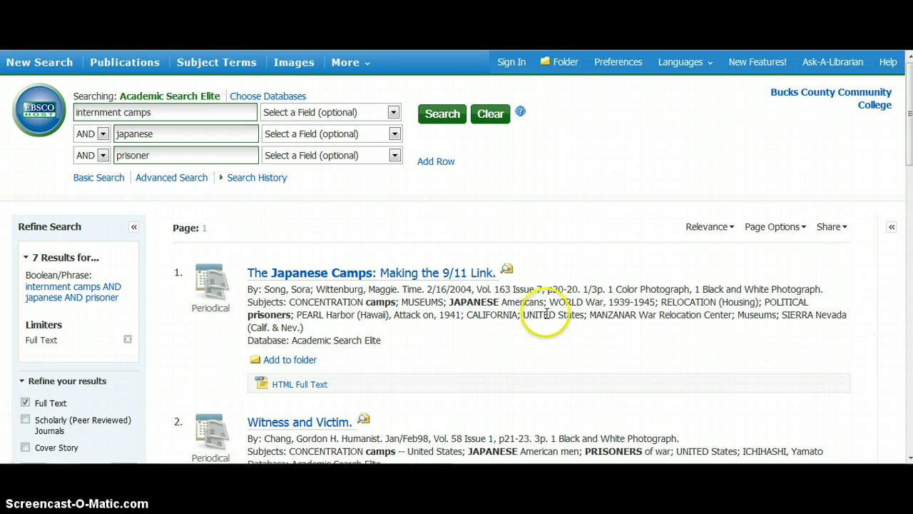
# Look through the search results and open the record for the article "Witness and Victim"
pyautogui.scroll(-3, 546, 314)
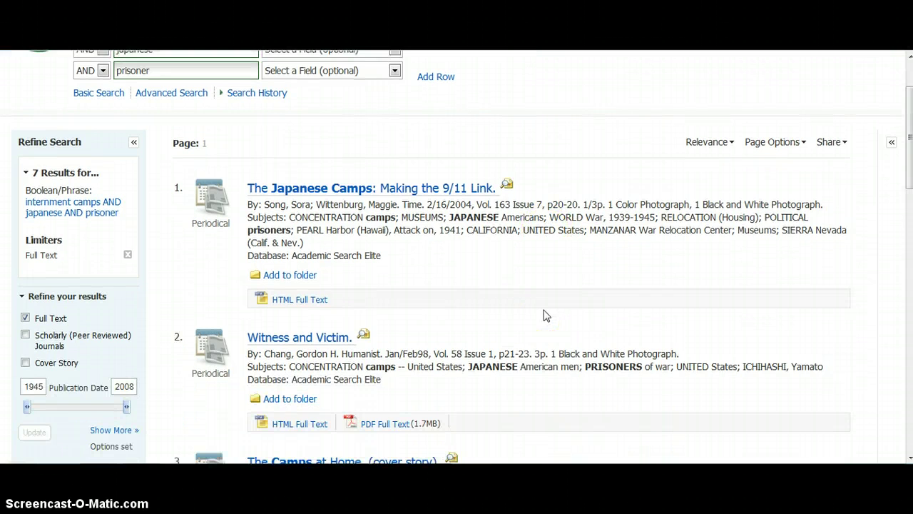
pyautogui.scroll(-6, 546, 315)
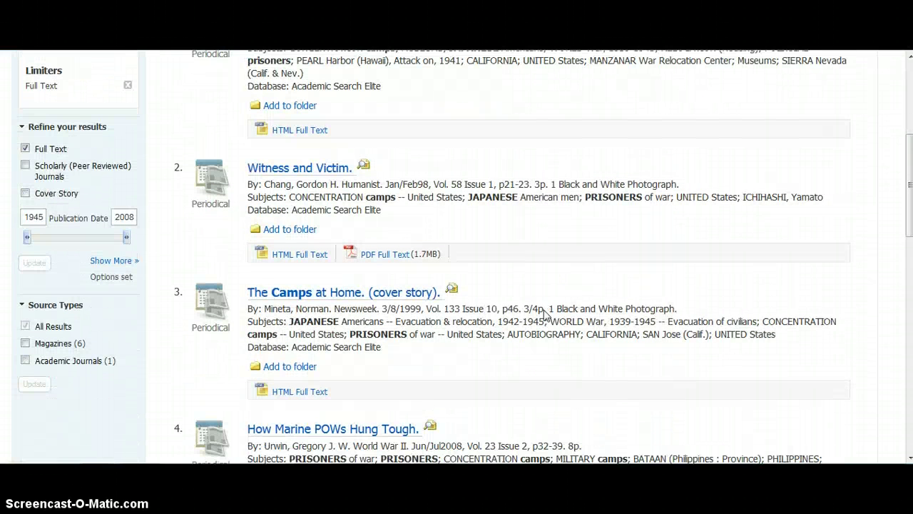
pyautogui.scroll(-3, 544, 314)
pyautogui.scroll(3, 545, 309)
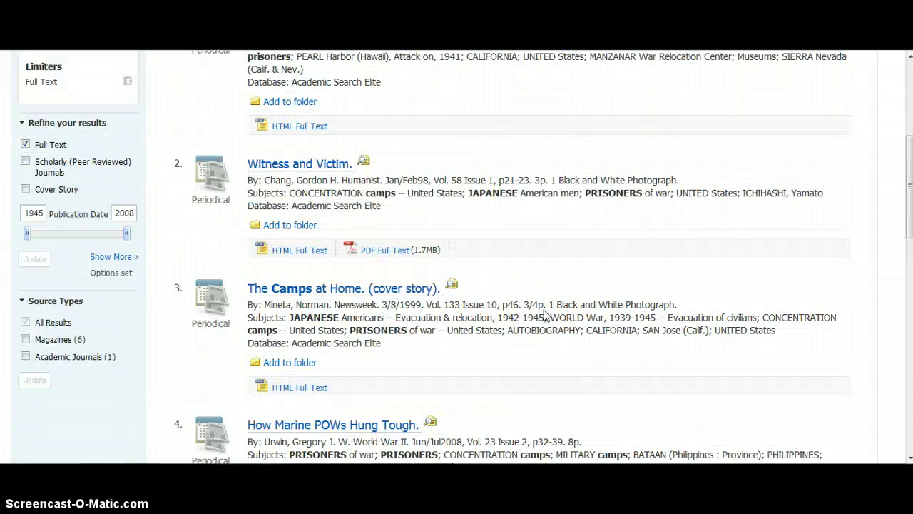
pyautogui.scroll(3, 535, 182)
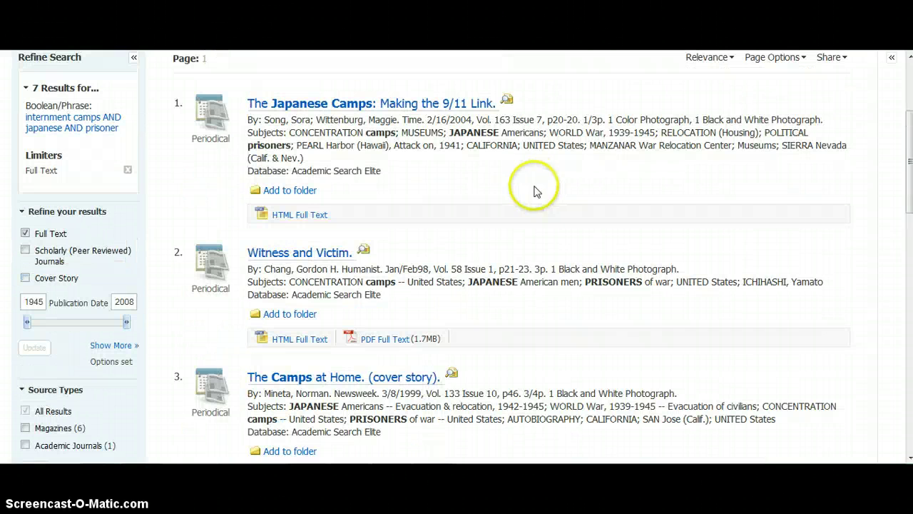
pyautogui.click(277, 257)
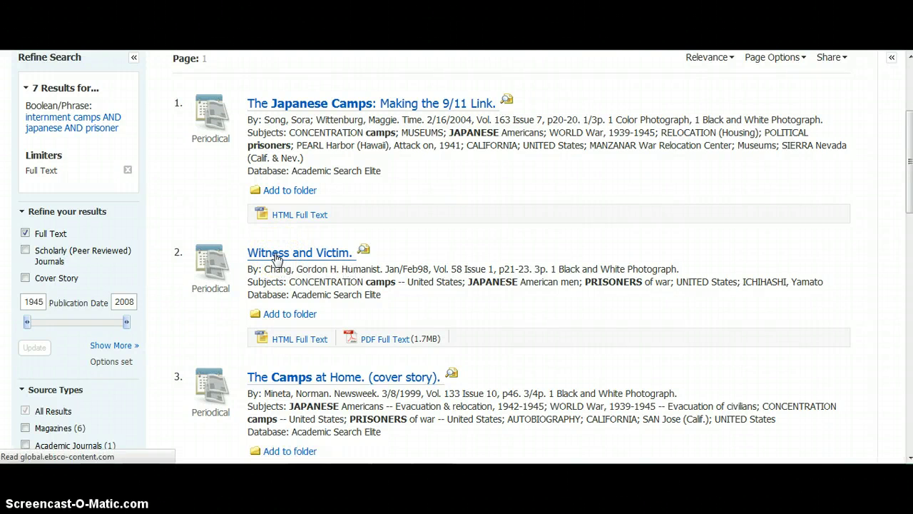
# Review the article's subject terms and abstract, and view the beginning of its PDF full text
pyautogui.scroll(-4, 706, 278)
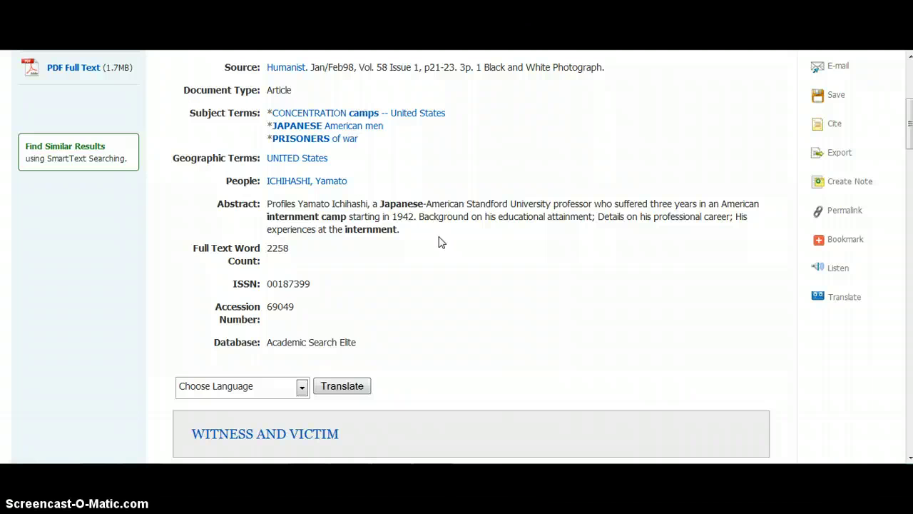
pyautogui.scroll(5, 440, 243)
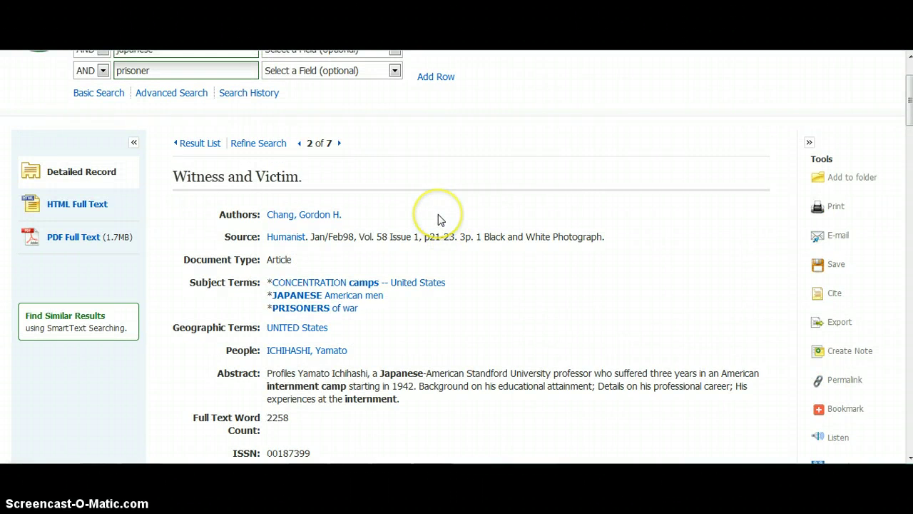
pyautogui.click(66, 242)
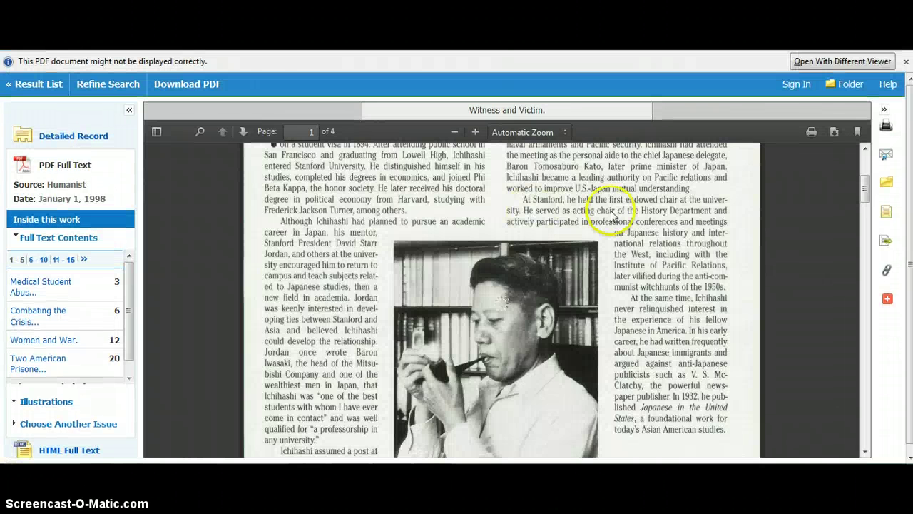
pyautogui.moveTo(863, 185); pyautogui.dragTo(866, 151)
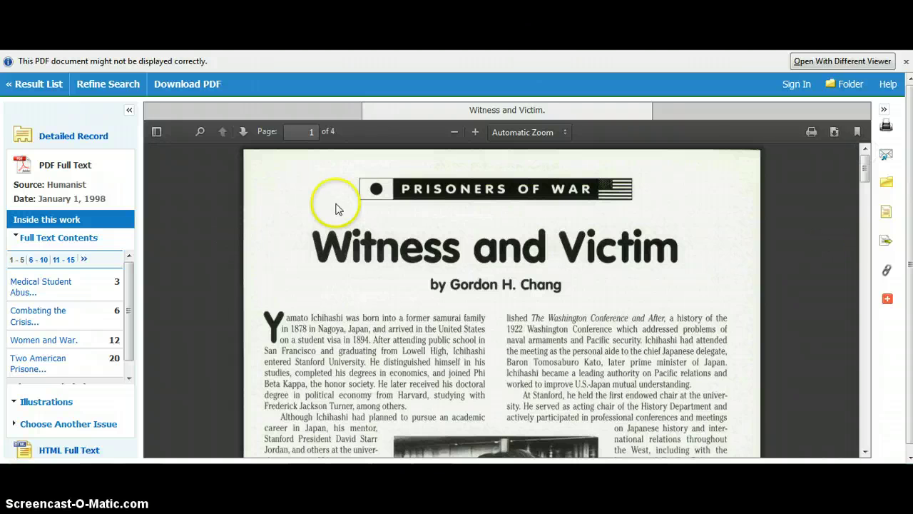
# Return to the result list and examine the "Witness and Victim" entry and its neighbouring results
pyautogui.click(30, 86)
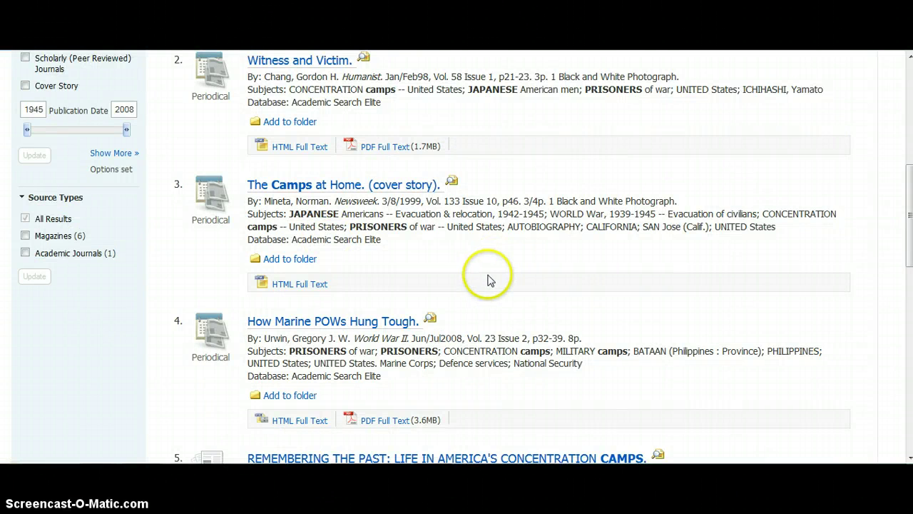
pyautogui.scroll(2, 489, 280)
pyautogui.scroll(4, 489, 281)
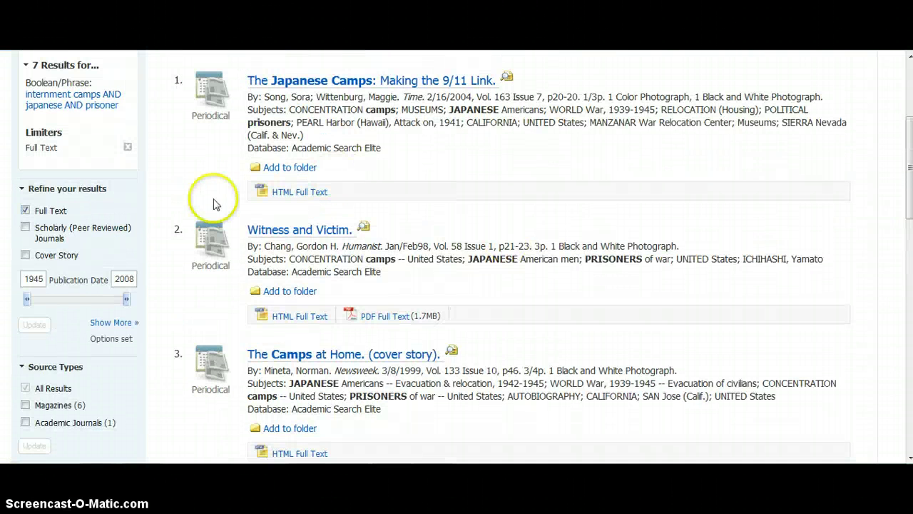
pyautogui.click(262, 237)
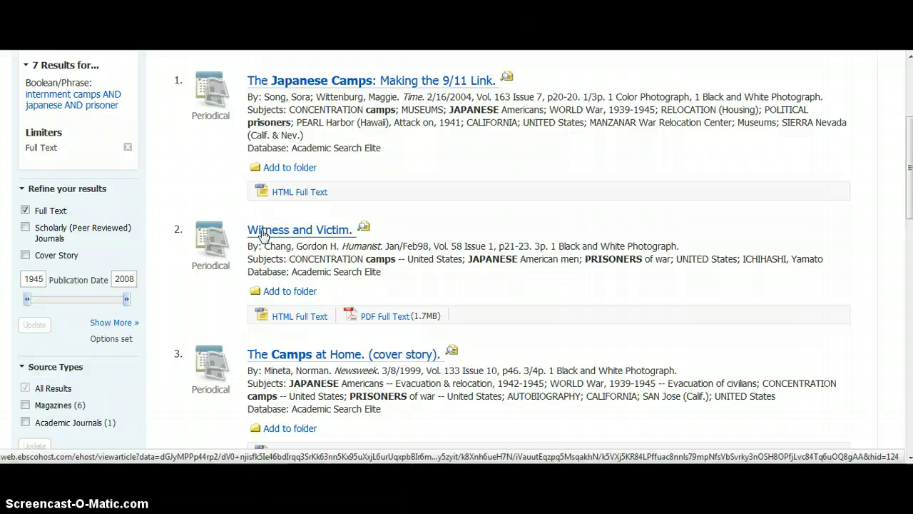
pyautogui.click(265, 261)
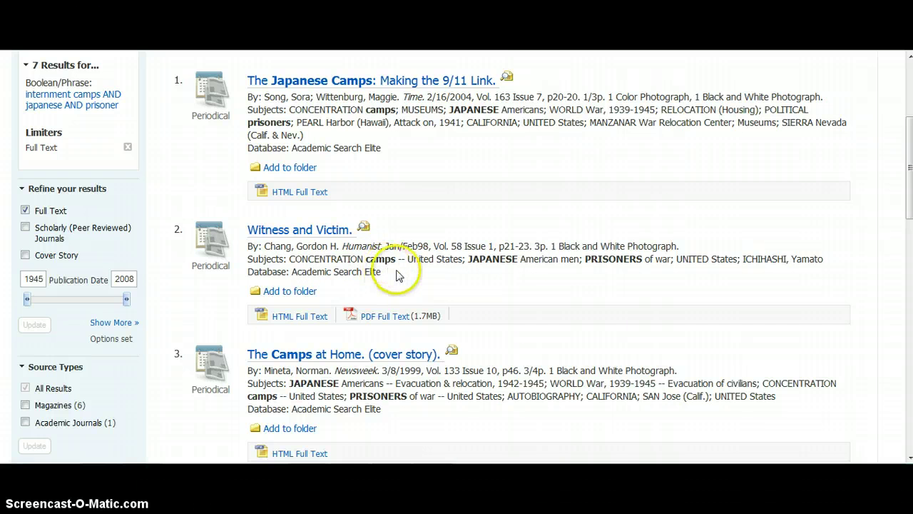
pyautogui.scroll(2, 397, 274)
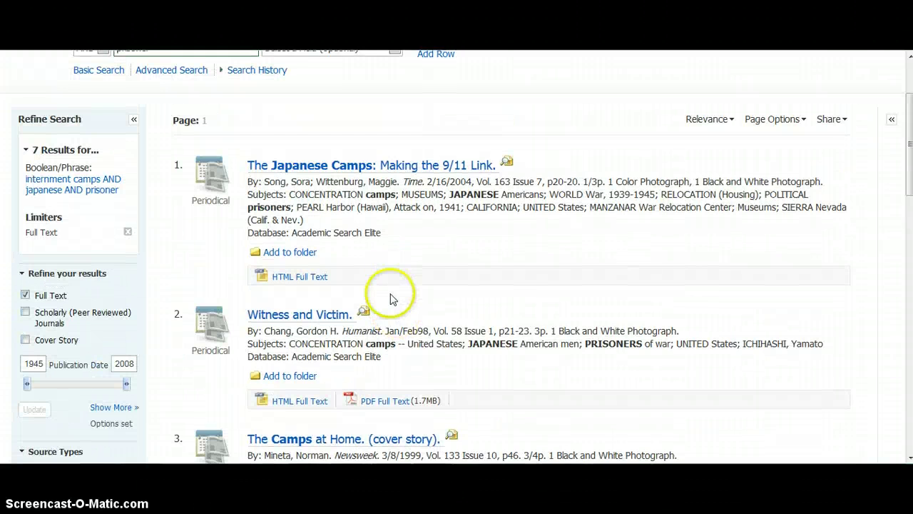
pyautogui.scroll(-2, 391, 298)
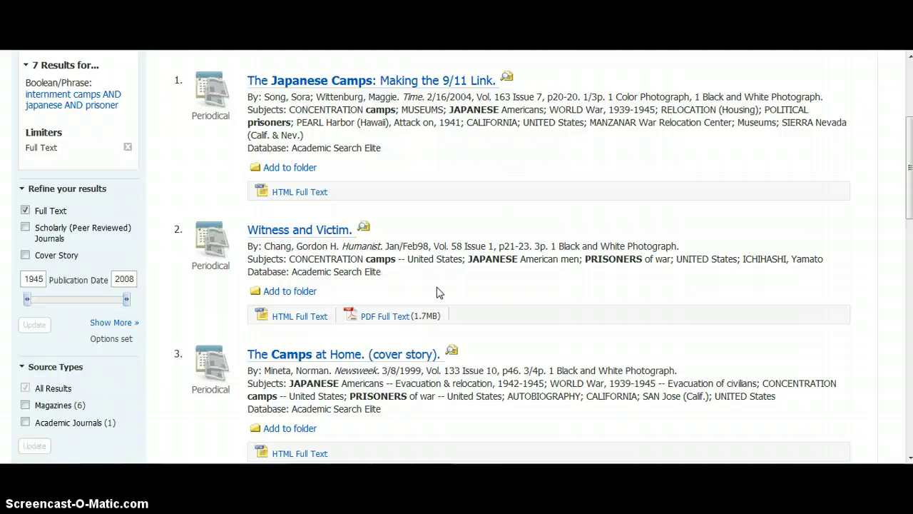
pyautogui.scroll(3, 438, 292)
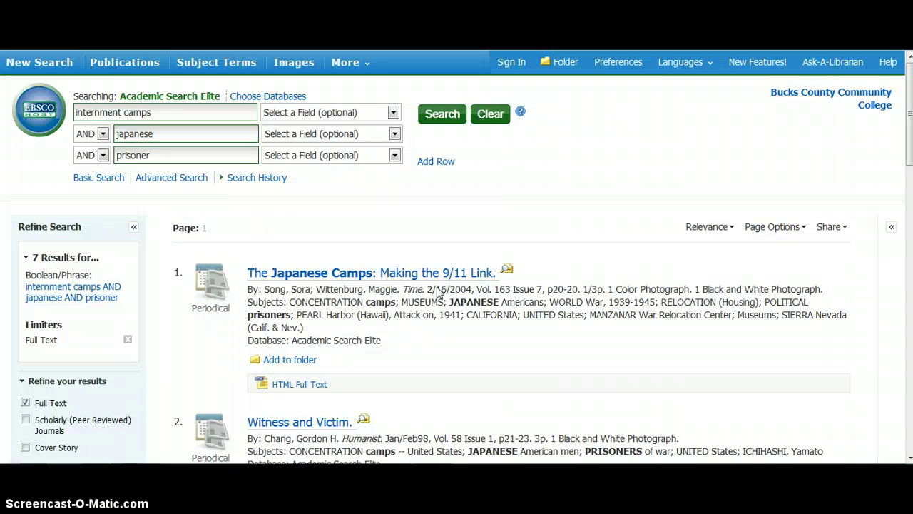